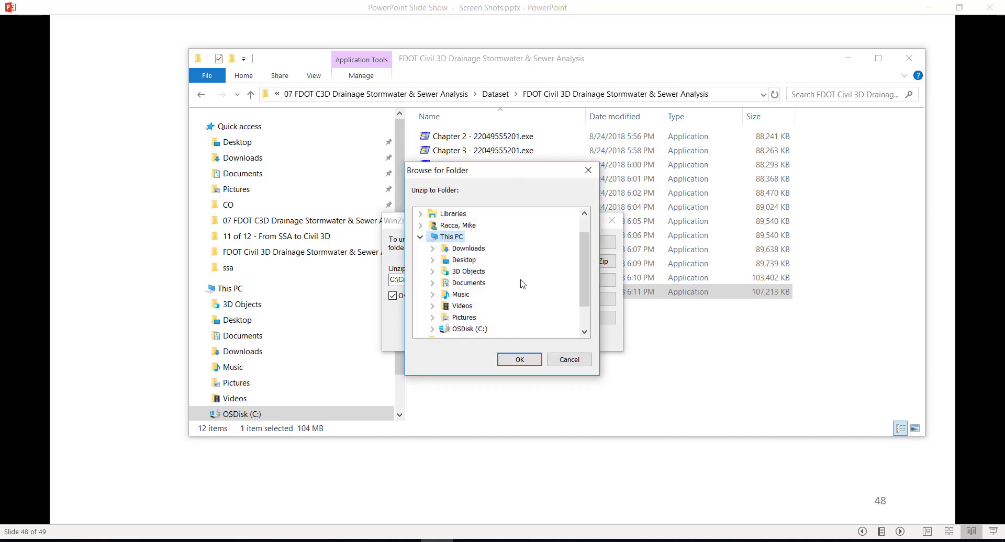
# Extract the Chapter 12 dataset into C:\Civil 3D Projects, overwriting files without prompting, and close the extractor.
pyautogui.click(434, 327)
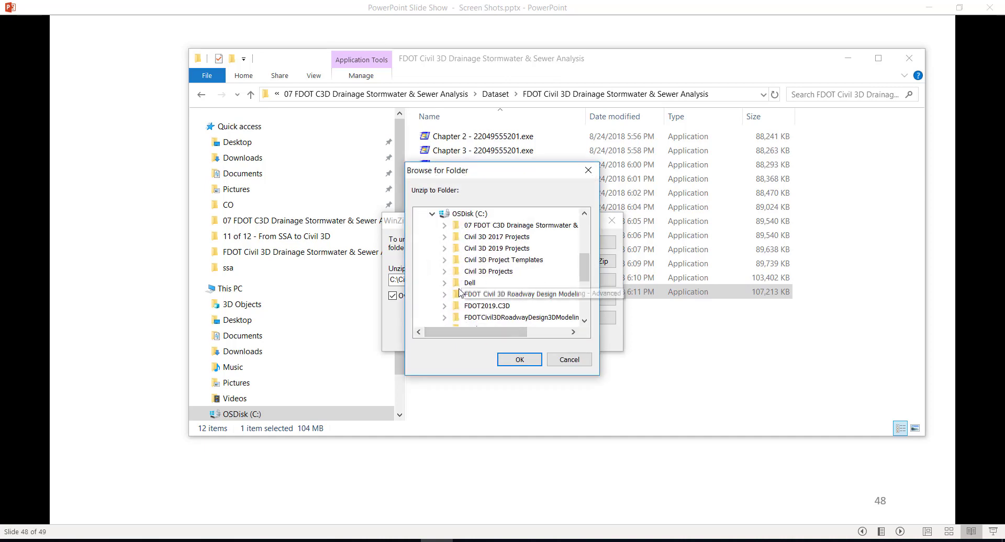
pyautogui.click(479, 272)
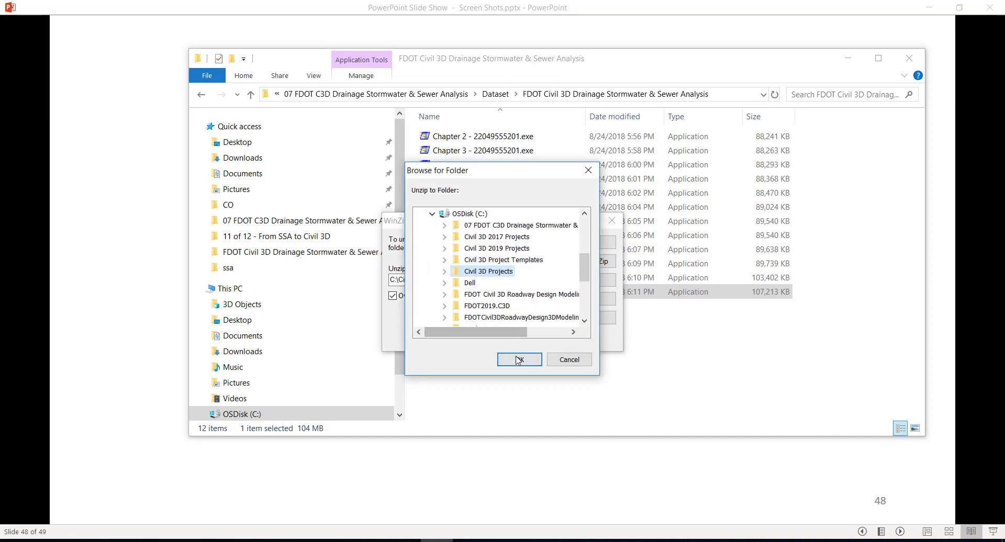
pyautogui.click(518, 360)
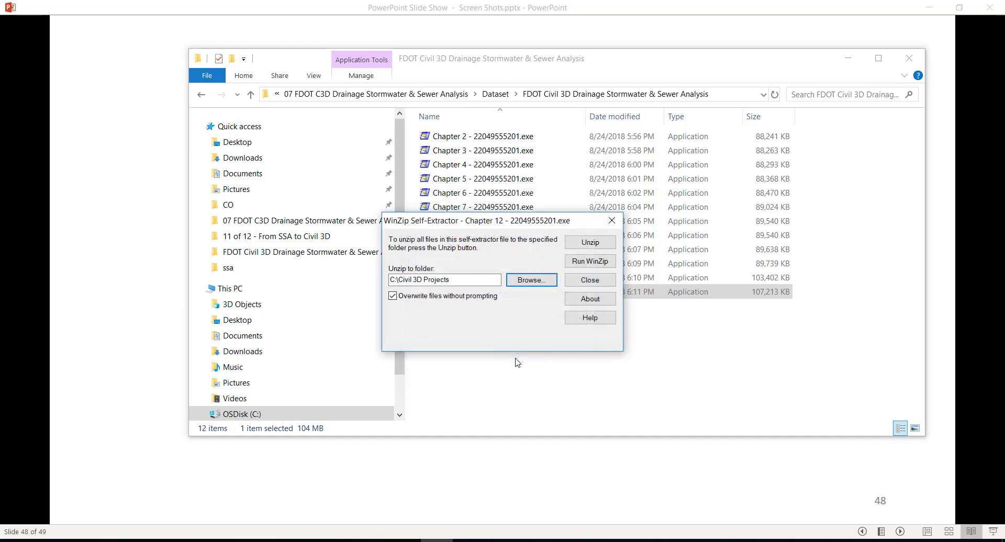
pyautogui.click(590, 244)
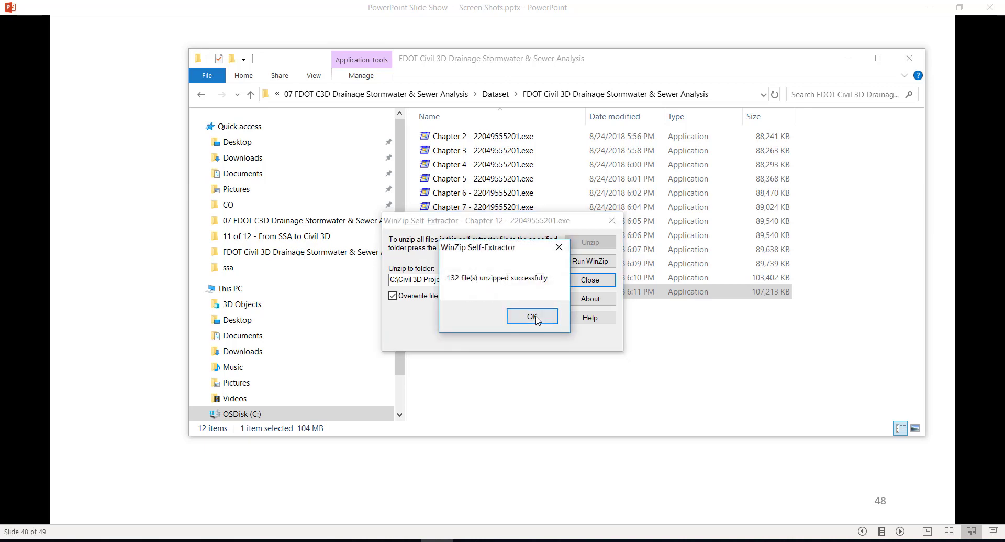
pyautogui.click(532, 317)
pyautogui.click(590, 281)
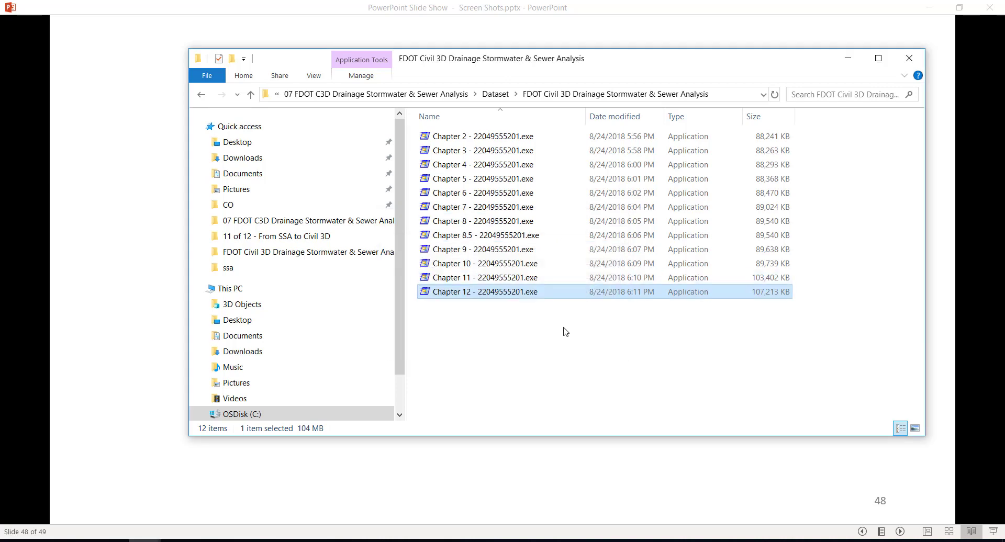
# Exit the PowerPoint slide show and start Autodesk Civil 3D 2019 with the FDOT2019 configuration.
pyautogui.press('Right')
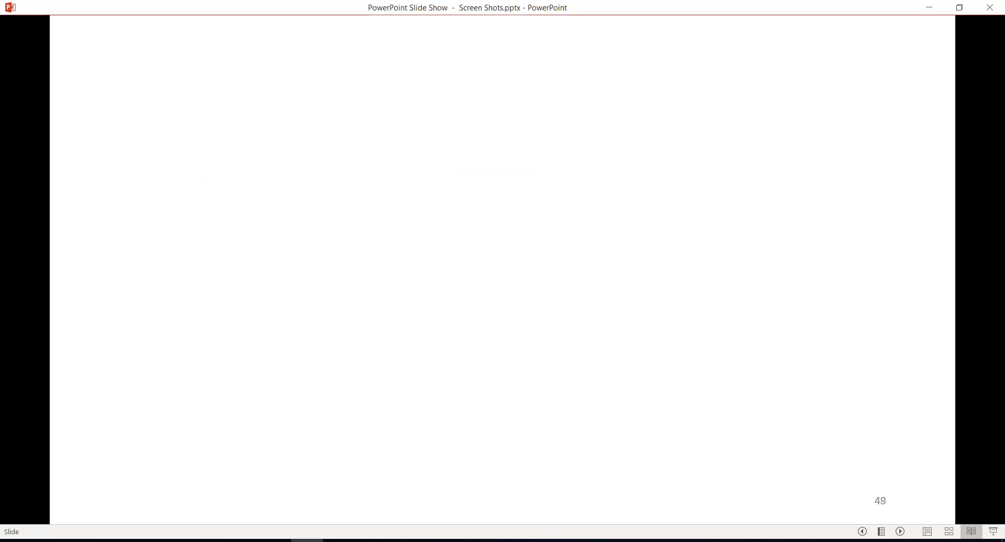
pyautogui.press('Escape')
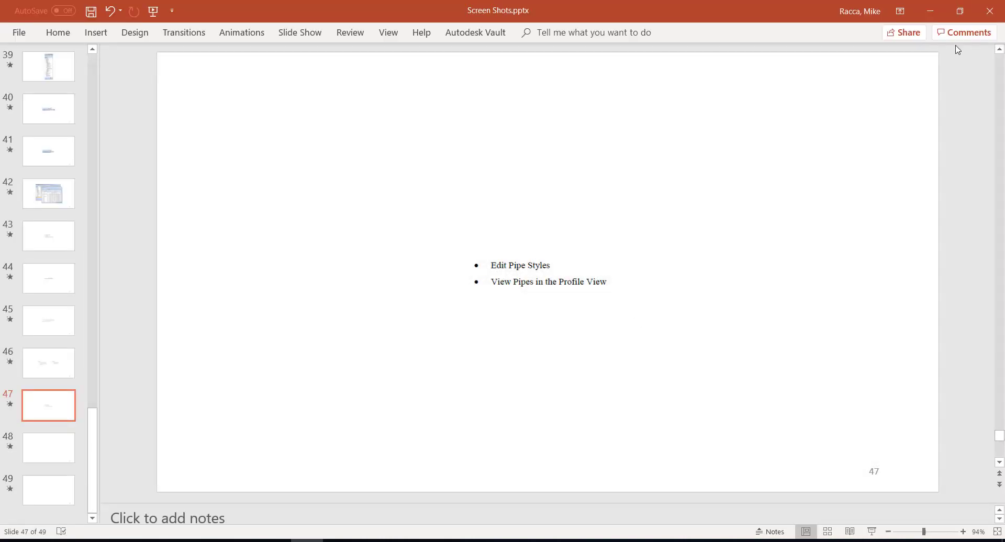
pyautogui.press('super+d')
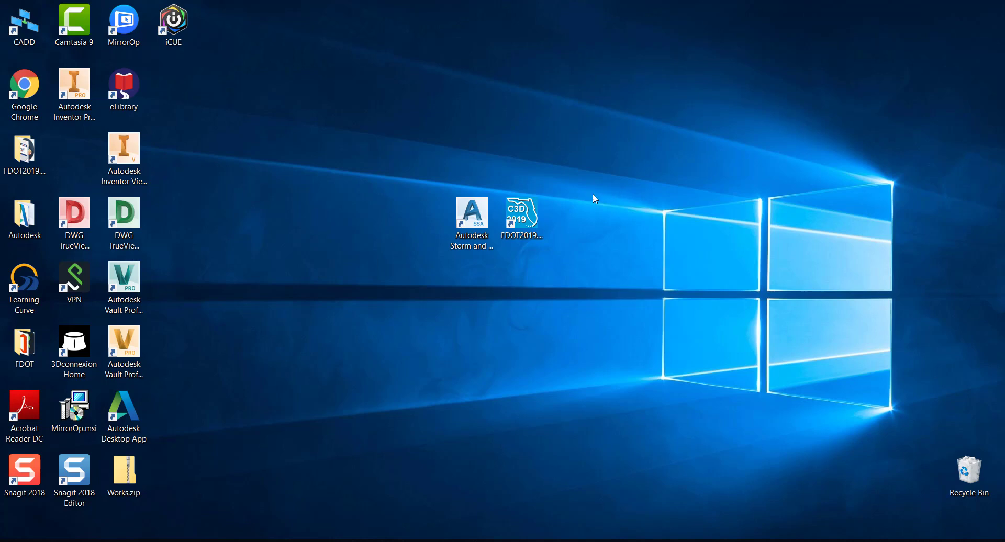
pyautogui.click(522, 218)
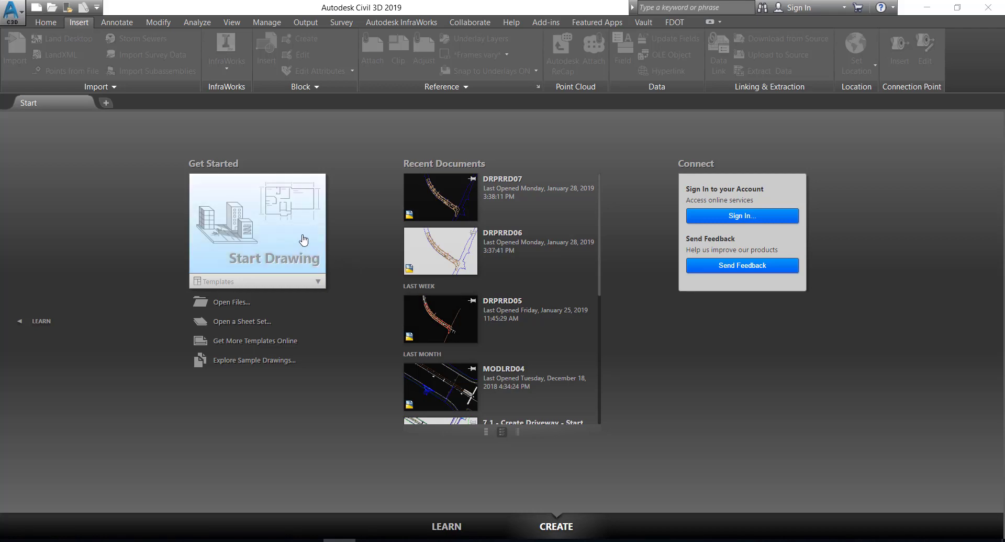
pyautogui.click(13, 12)
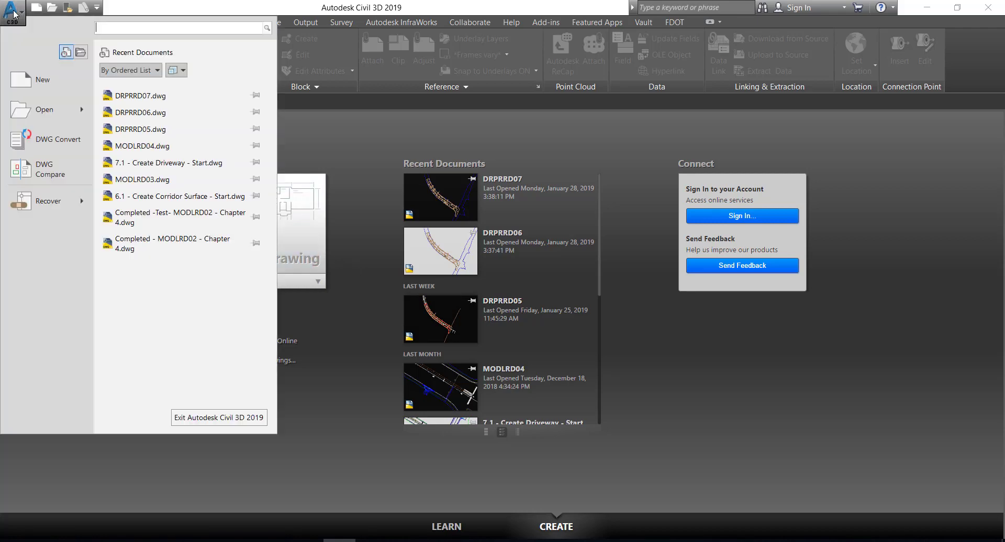
pyautogui.moveTo(36, 117)
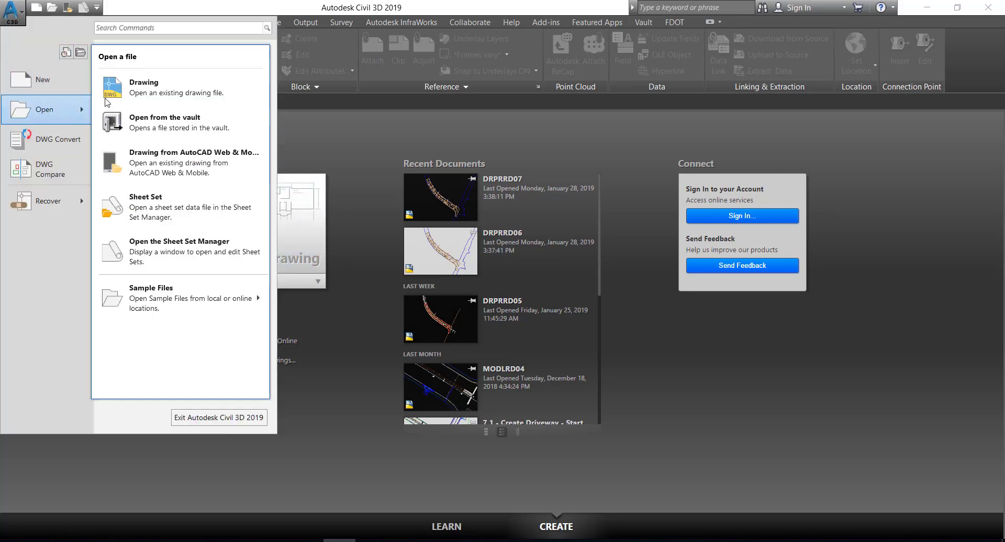
pyautogui.click(134, 92)
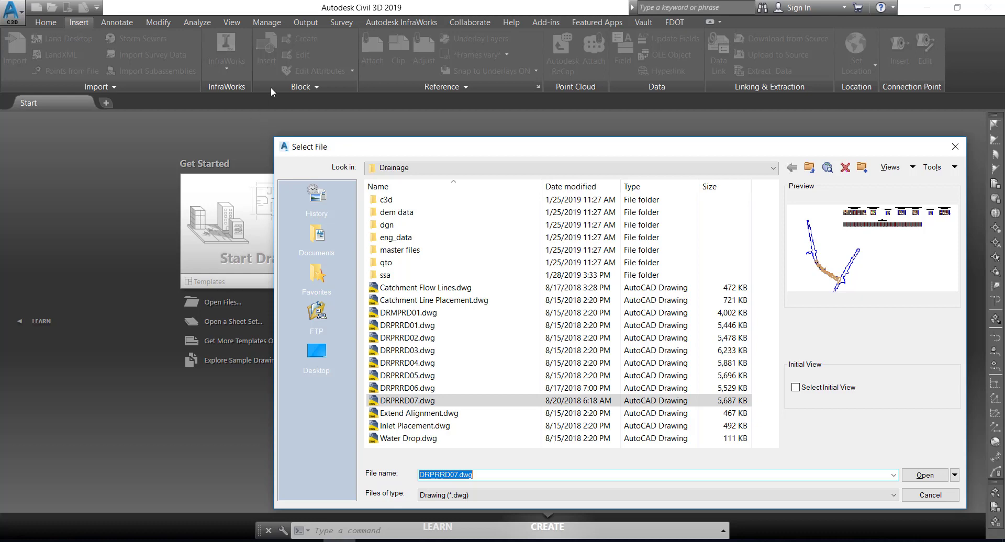
pyautogui.click(455, 168)
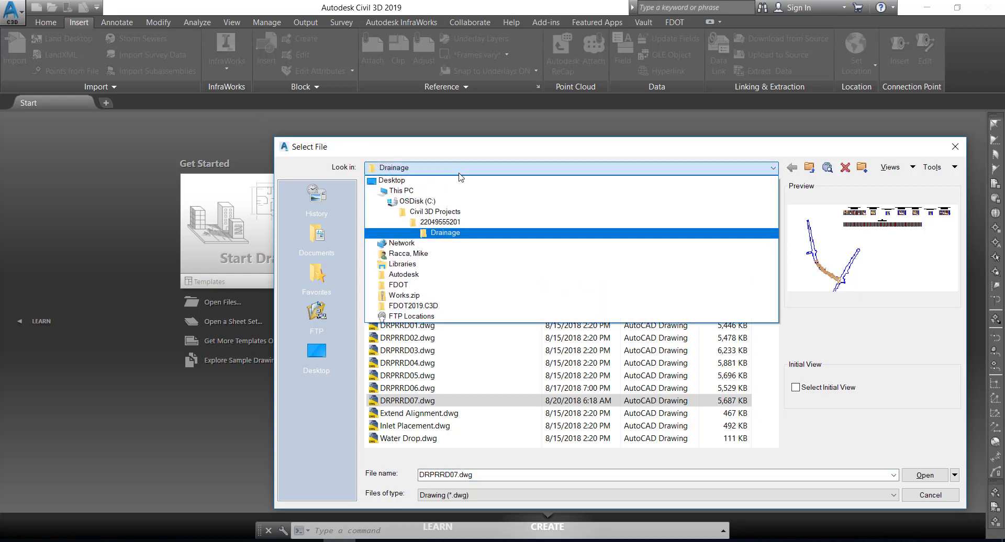
pyautogui.click(446, 202)
pyautogui.doubleClick(422, 252)
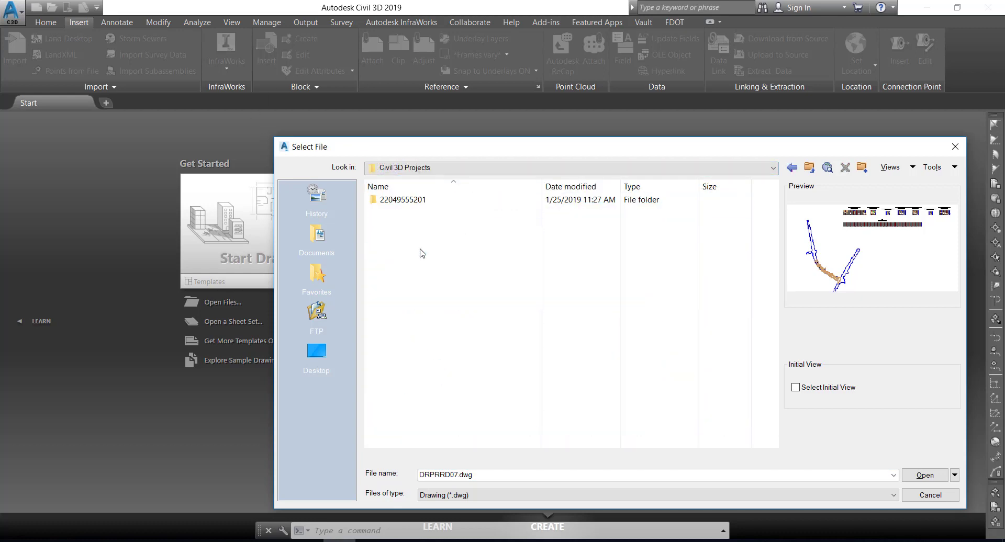
pyautogui.doubleClick(443, 200)
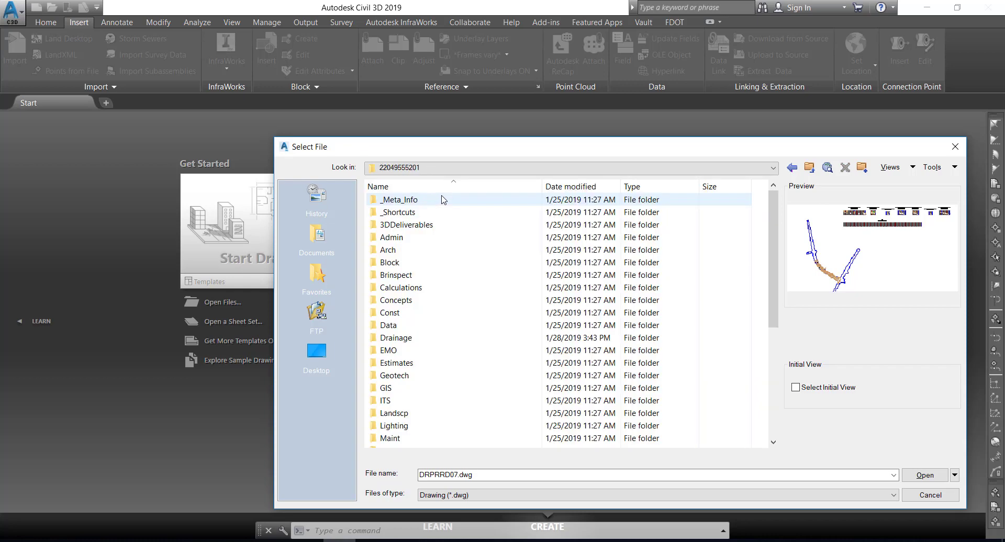
pyautogui.doubleClick(444, 339)
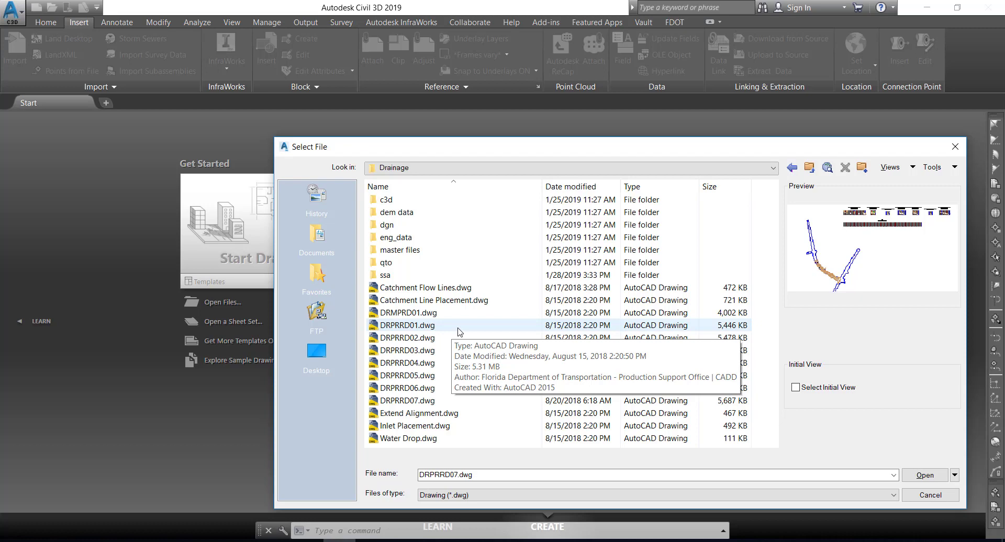
pyautogui.click(416, 400)
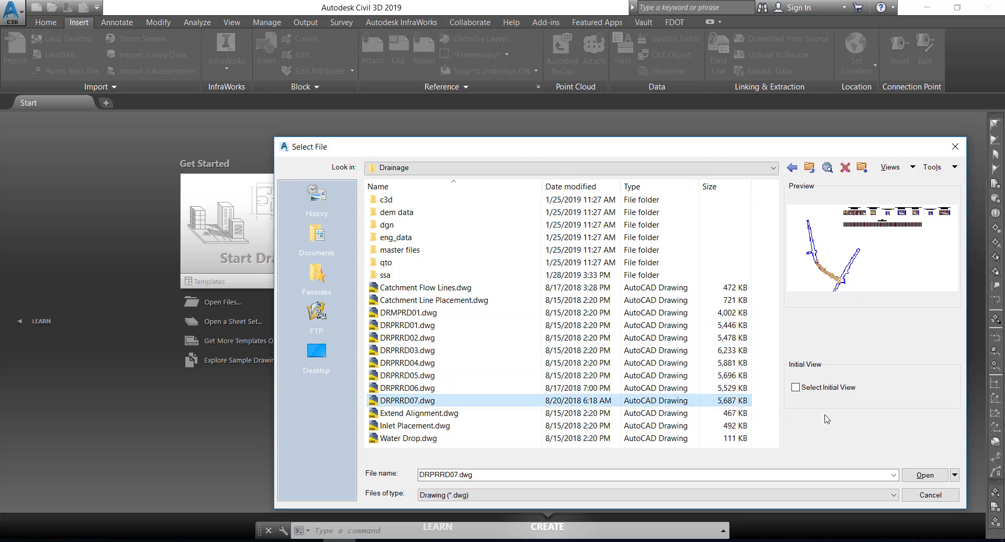
pyautogui.click(923, 477)
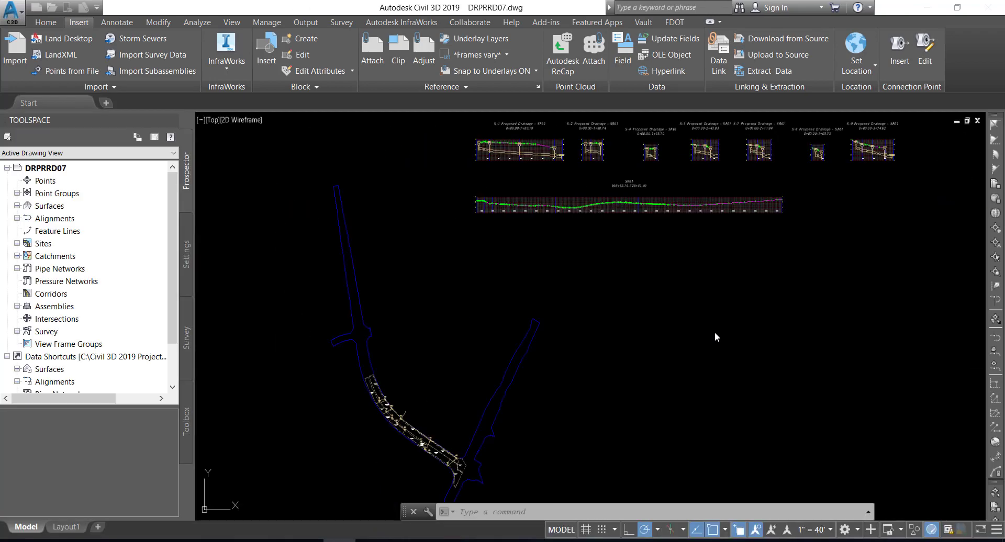
pyautogui.click(548, 278)
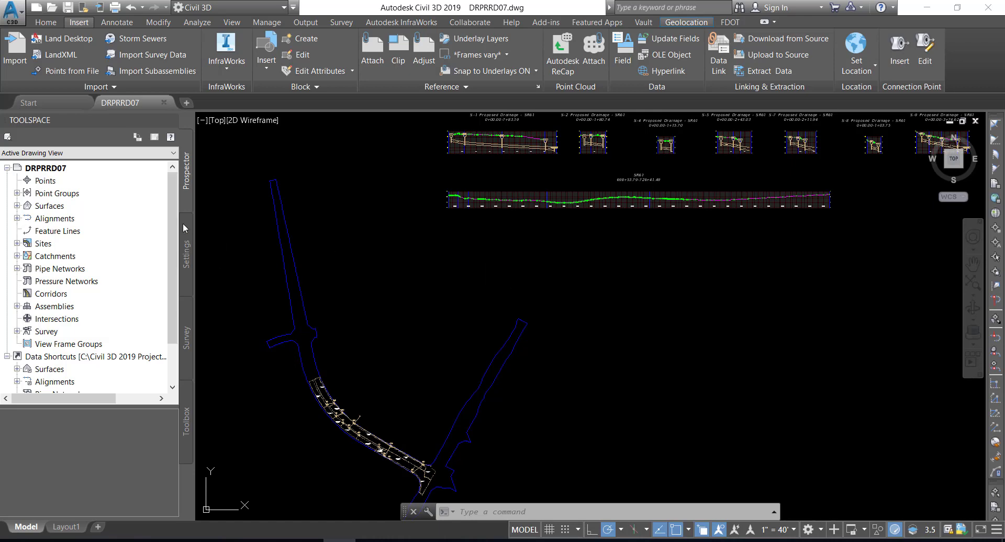
# Open the FDOT Drainage pipe style from the drawing's settings for editing.
pyautogui.click(187, 239)
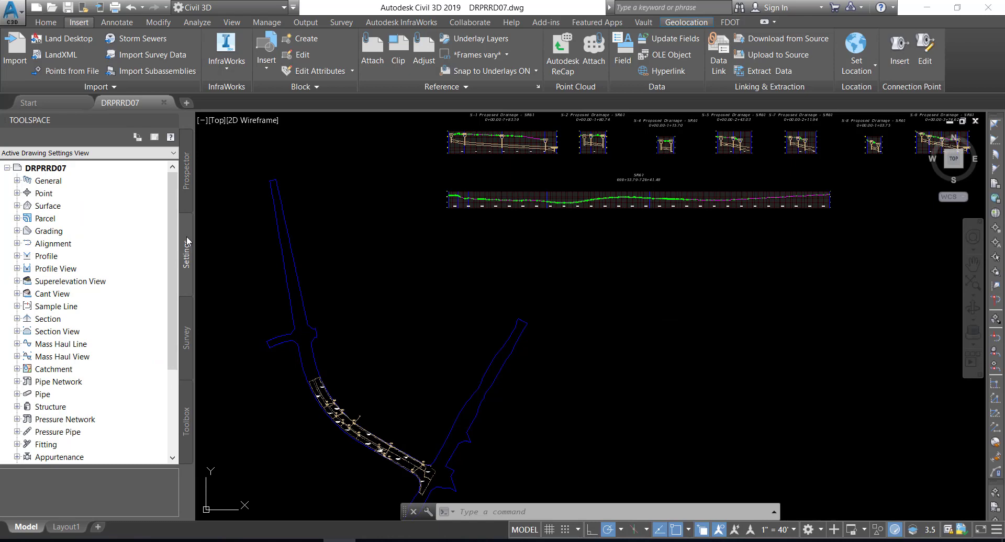
pyautogui.click(16, 394)
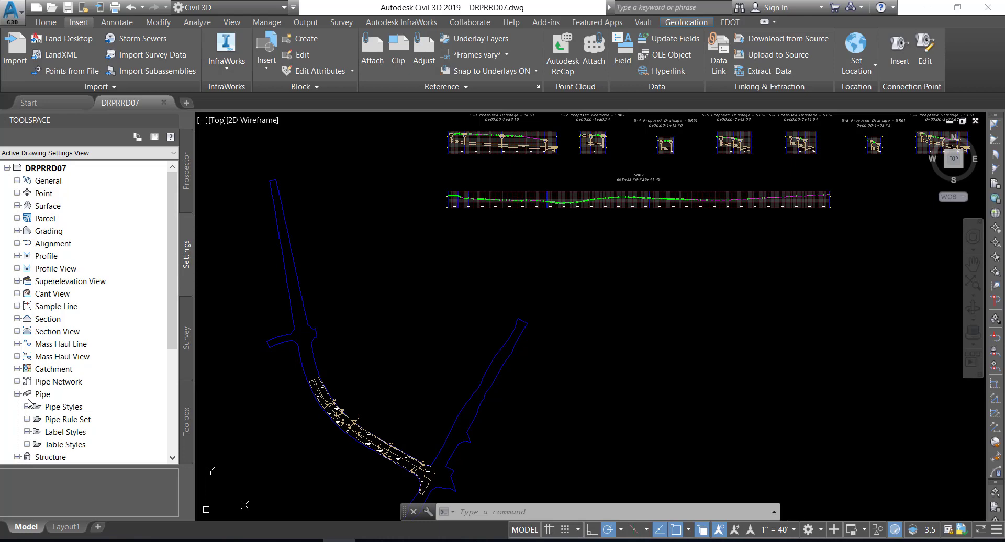
pyautogui.click(28, 407)
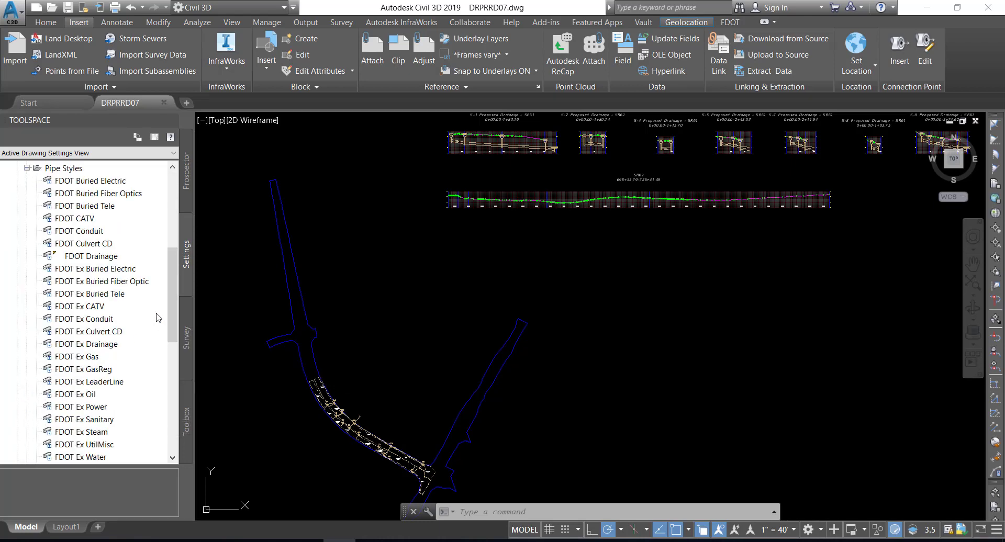
pyautogui.click(98, 257)
pyautogui.doubleClick(98, 257)
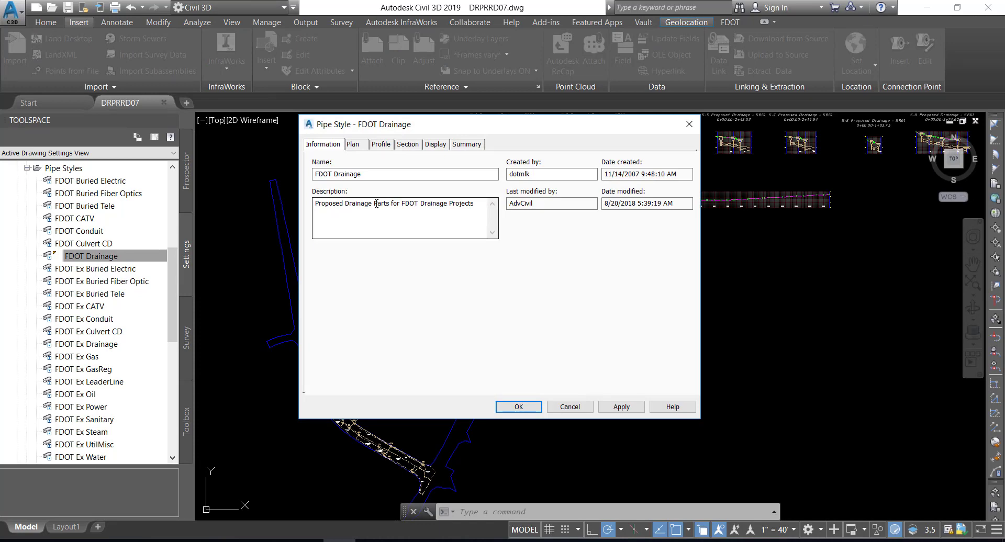
# Make the Hydraulic Grade Line component visible in the pipe style's Profile view direction.
pyautogui.click(436, 145)
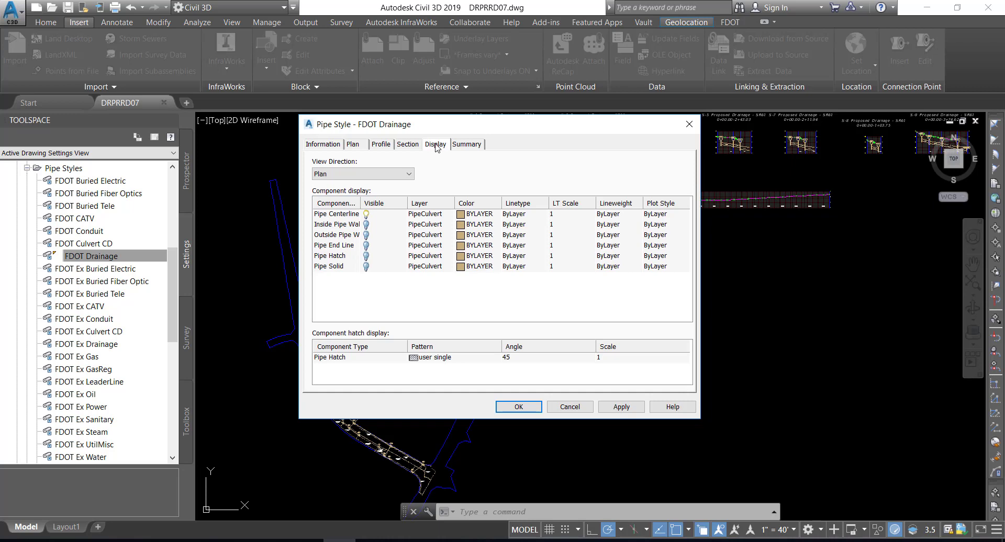
pyautogui.click(348, 172)
pyautogui.click(341, 202)
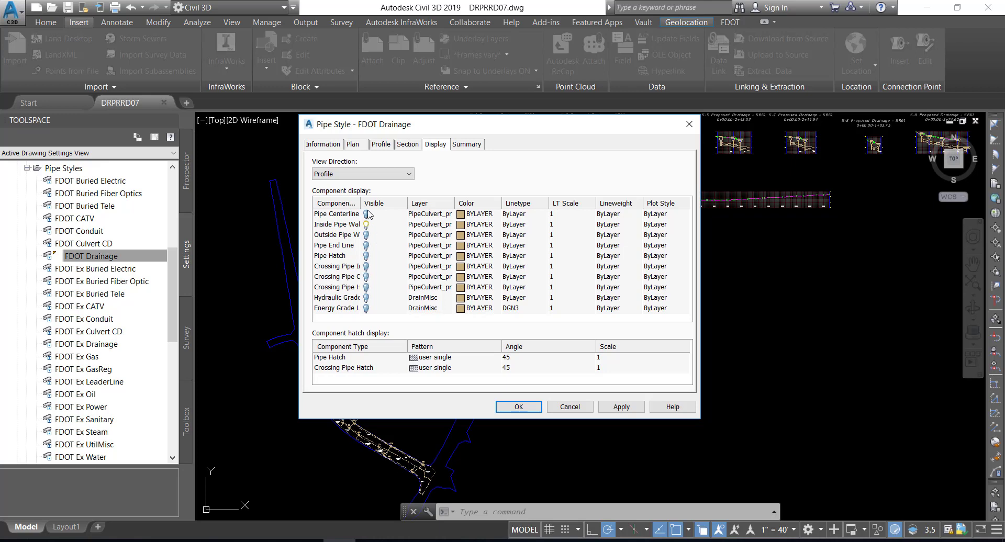
pyautogui.moveTo(361, 203); pyautogui.dragTo(395, 203)
pyautogui.scroll(-1, 372, 244)
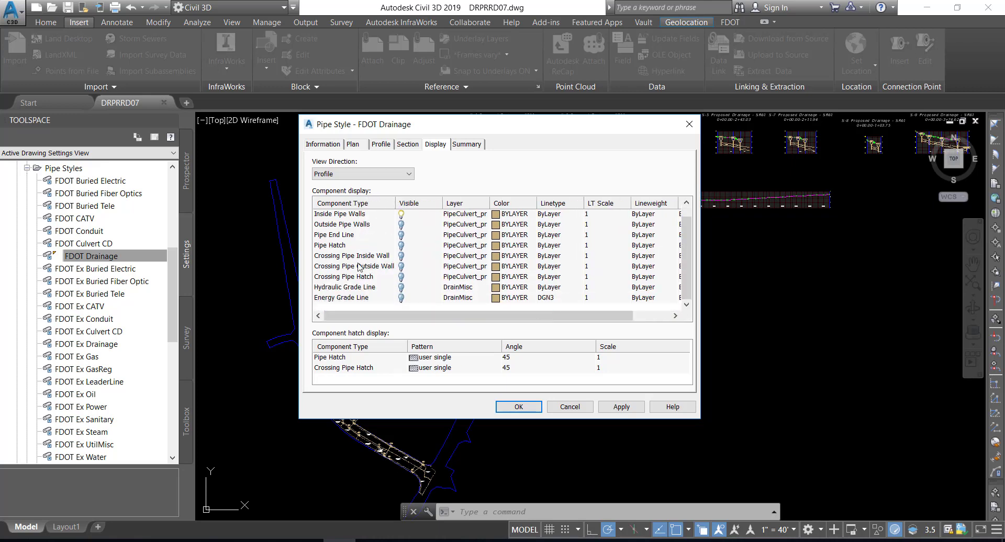
pyautogui.click(350, 288)
pyautogui.click(401, 288)
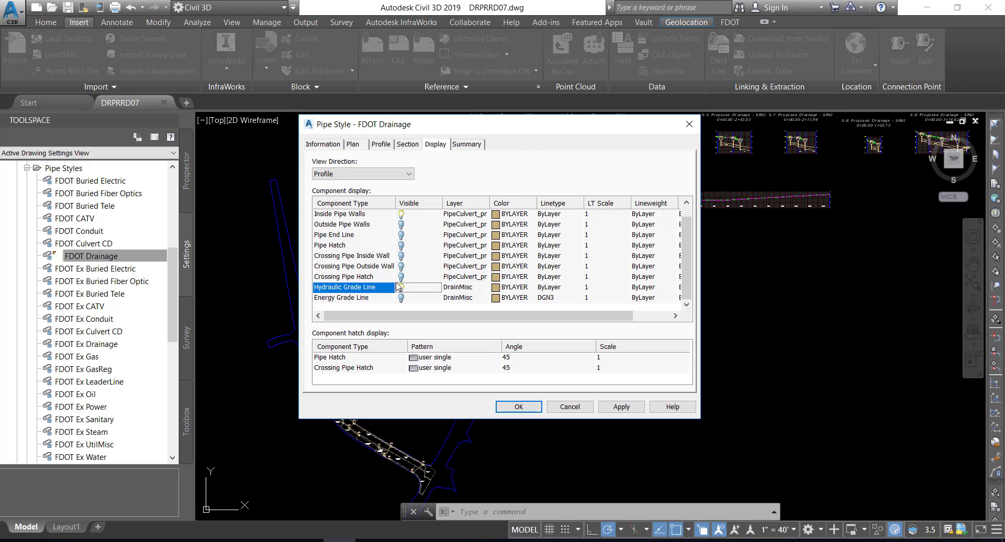
pyautogui.scroll(1, 358, 232)
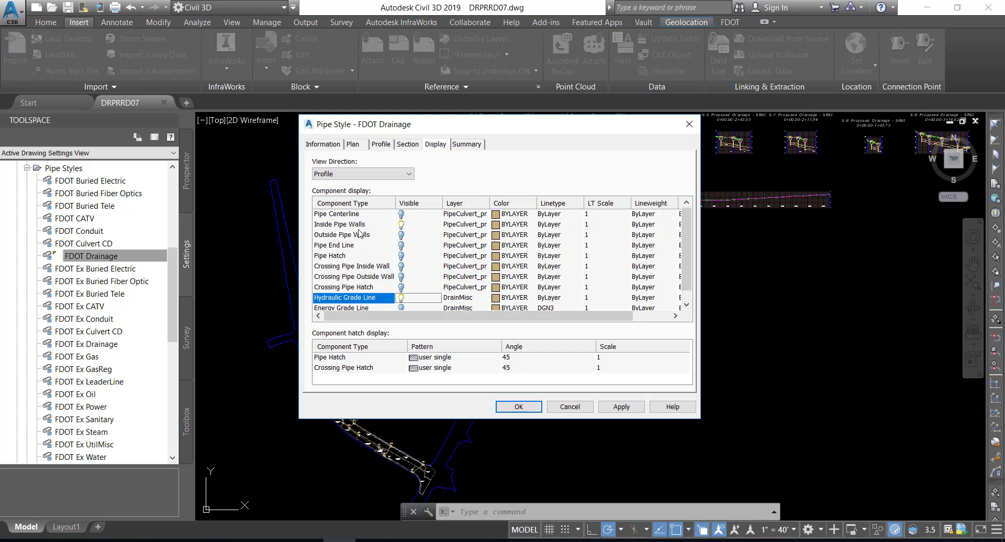
# Make the Energy Grade Line component visible in the Profile display and apply the pipe style changes.
pyautogui.scroll(-1, 375, 259)
pyautogui.click(356, 298)
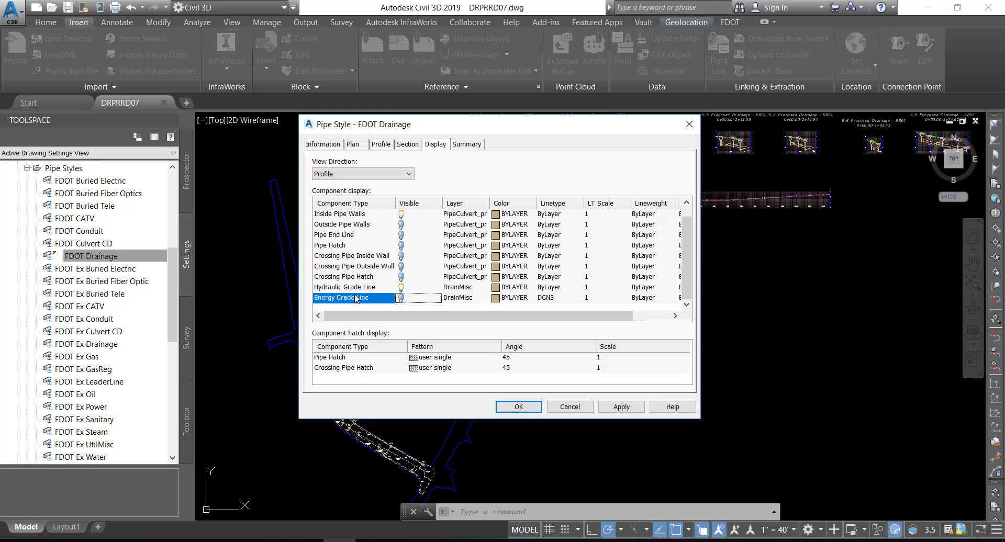
pyautogui.click(401, 298)
pyautogui.click(618, 409)
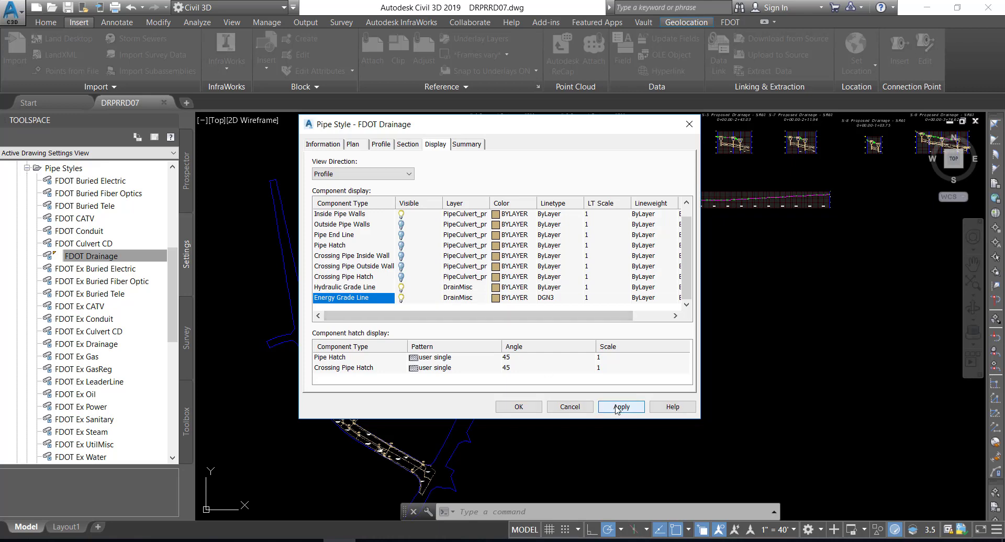
pyautogui.click(516, 407)
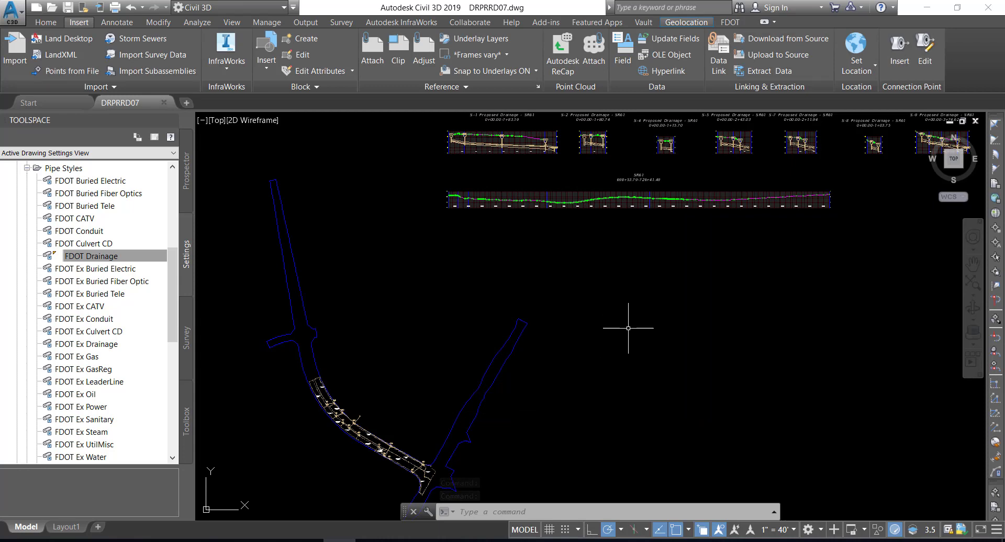
# Examine the hydraulic and energy grade lines along the pipes in the S-1 Proposed Drainage - SR61 profile view.
pyautogui.moveTo(622, 260); pyautogui.dragTo(620, 362, button='middle')
pyautogui.scroll(5, 498, 278)
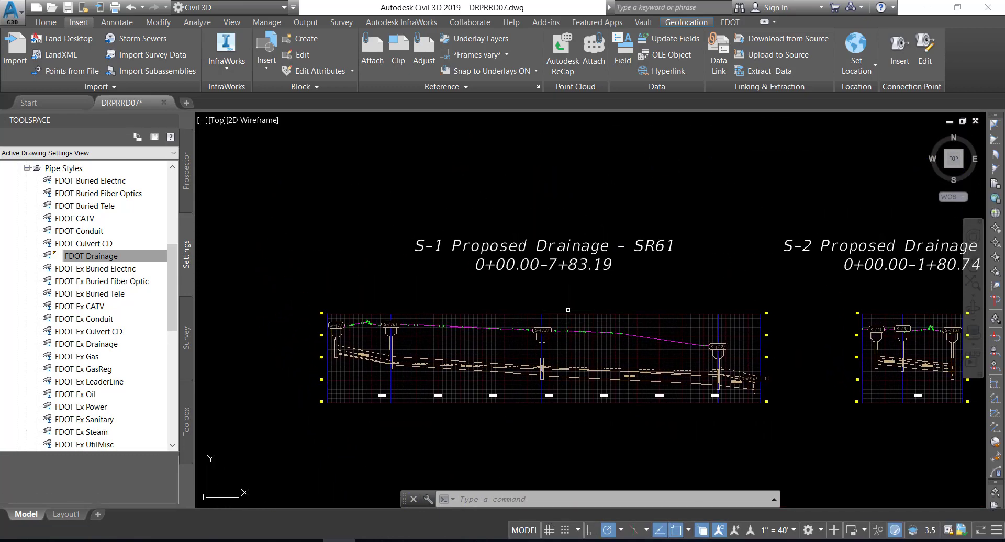
pyautogui.scroll(5, 512, 318)
pyautogui.scroll(-3, 634, 225)
pyautogui.moveTo(635, 225); pyautogui.dragTo(602, 229, button='middle')
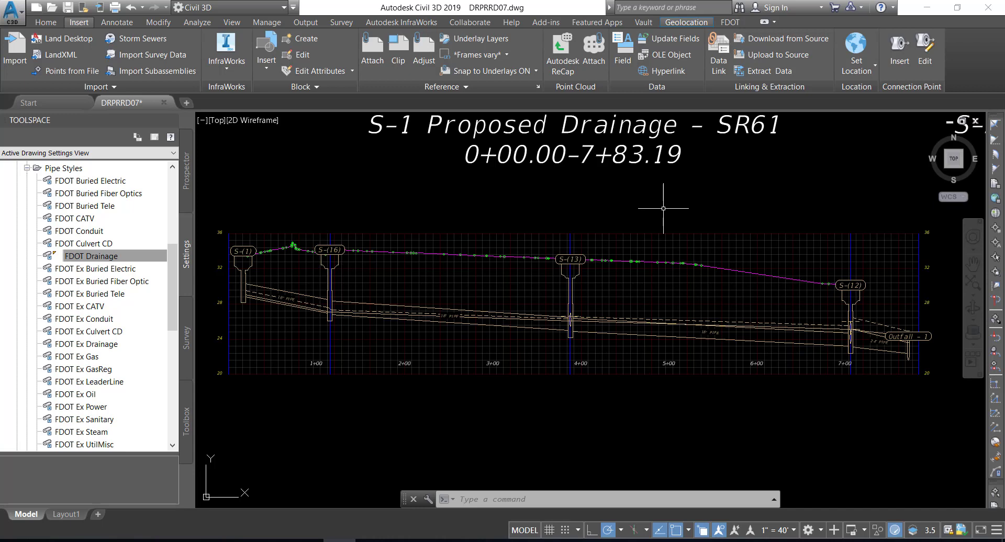
pyautogui.scroll(2, 664, 208)
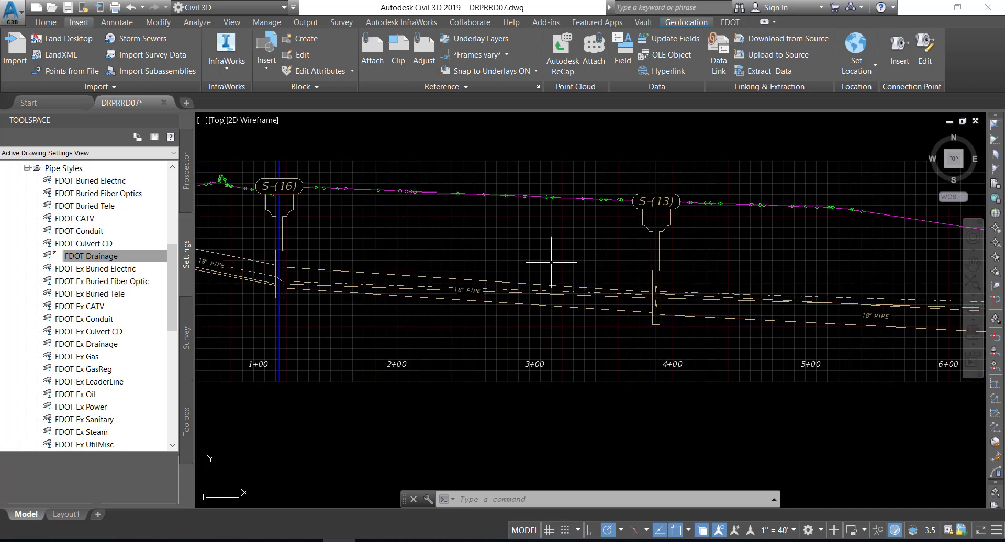
pyautogui.moveTo(552, 261)
pyautogui.scroll(4, 503, 279)
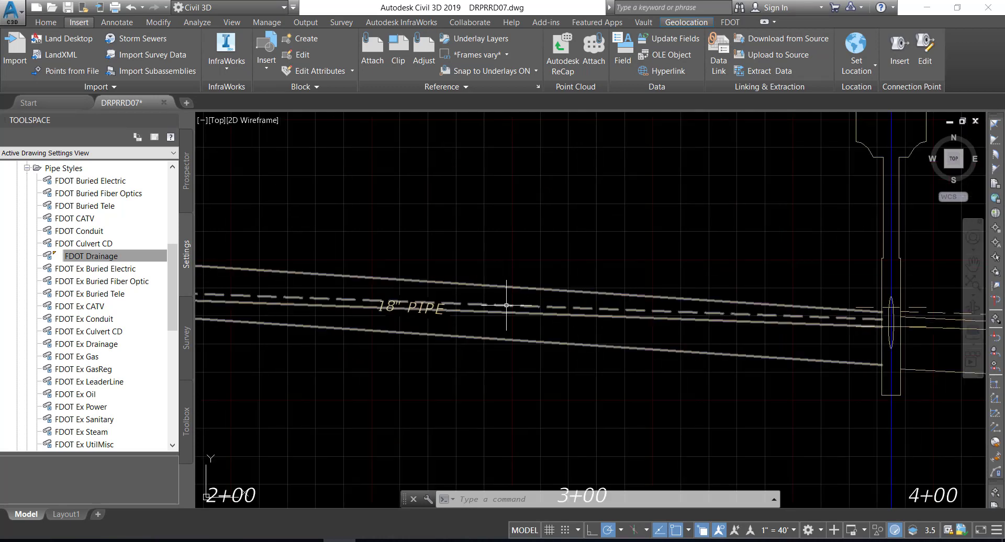
# Inspect the grade lines through the 18" pipes on both sides of structure S-(13), ending with the full profile view.
pyautogui.moveTo(505, 312)
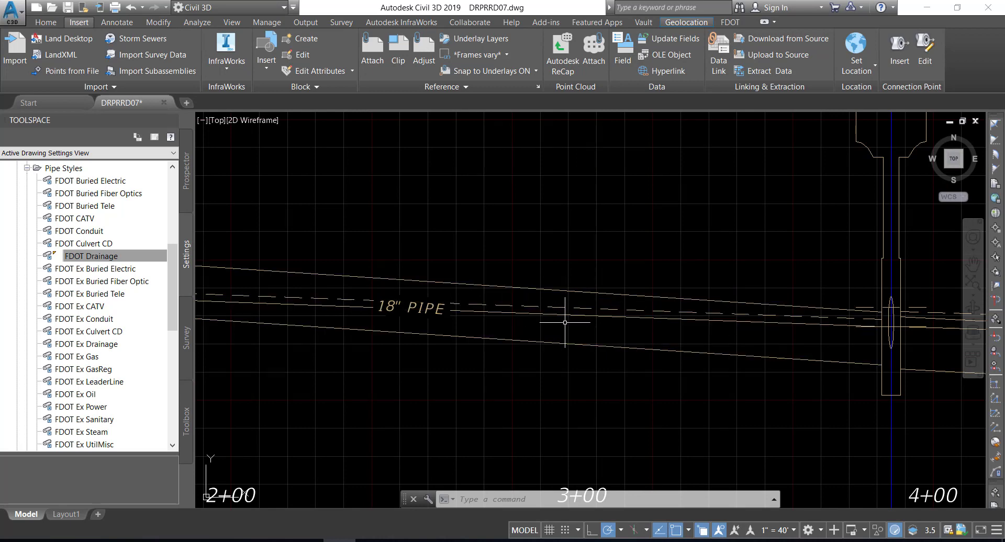
pyautogui.scroll(-4, 567, 322)
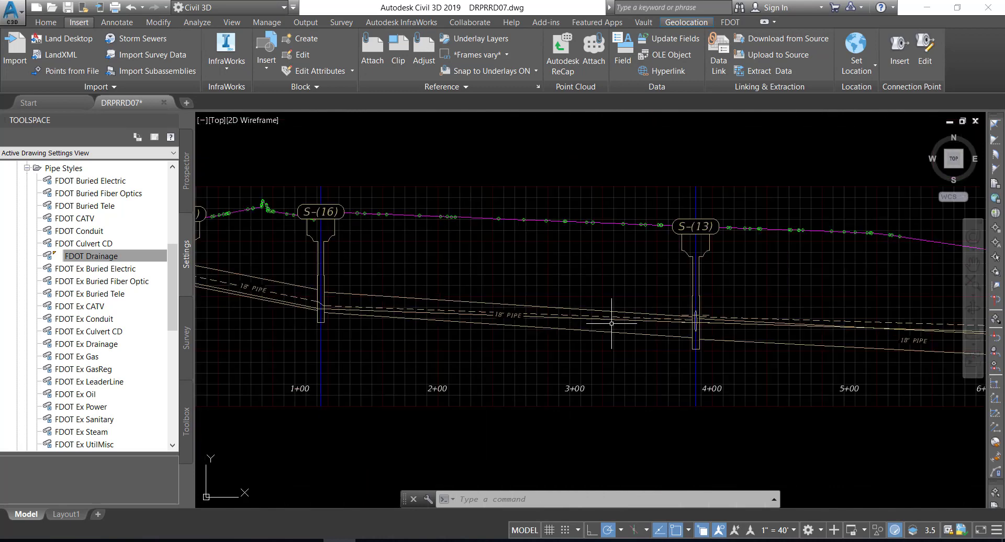
pyautogui.moveTo(611, 324); pyautogui.dragTo(550, 320, button='middle')
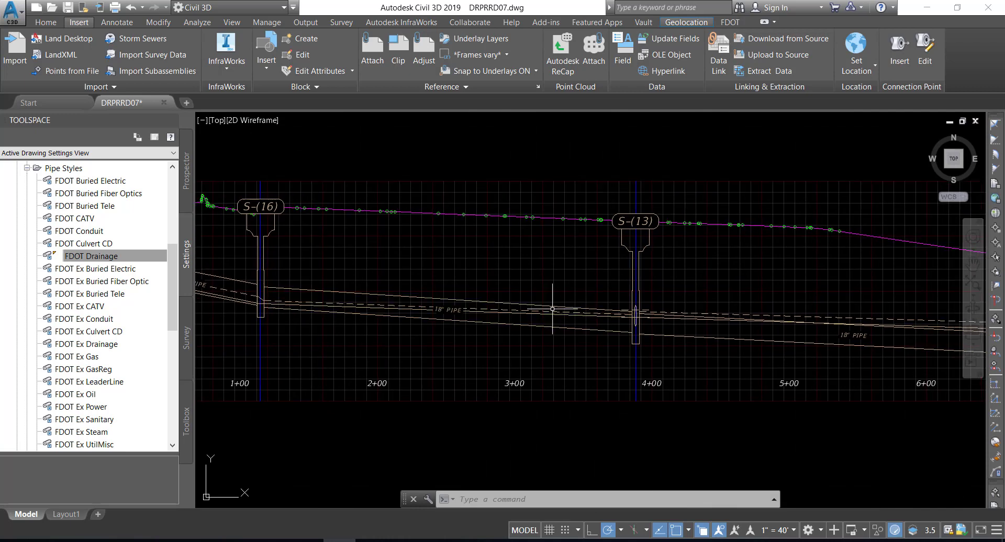
pyautogui.moveTo(591, 292); pyautogui.dragTo(544, 278, button='middle')
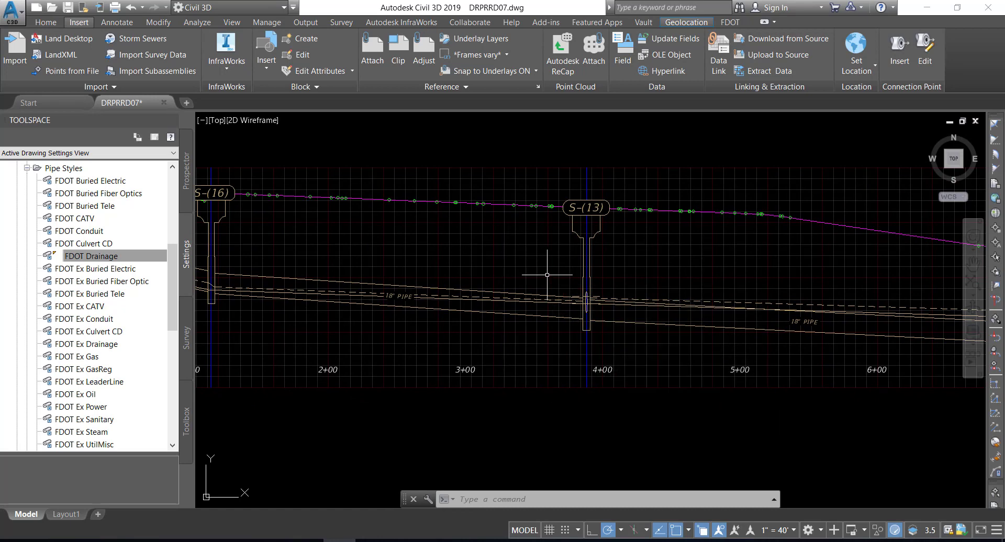
pyautogui.moveTo(623, 322)
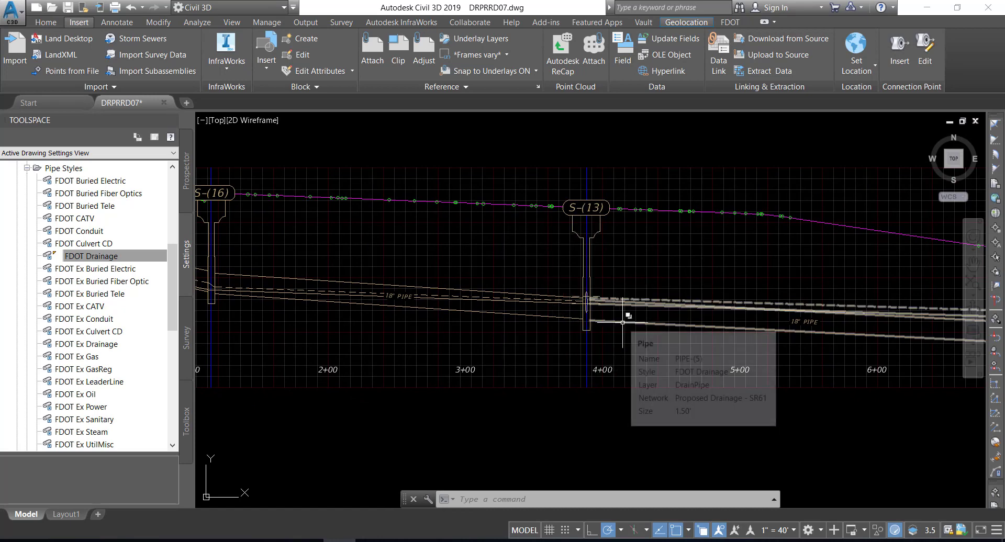
pyautogui.moveTo(622, 323); pyautogui.dragTo(677, 327, button='middle')
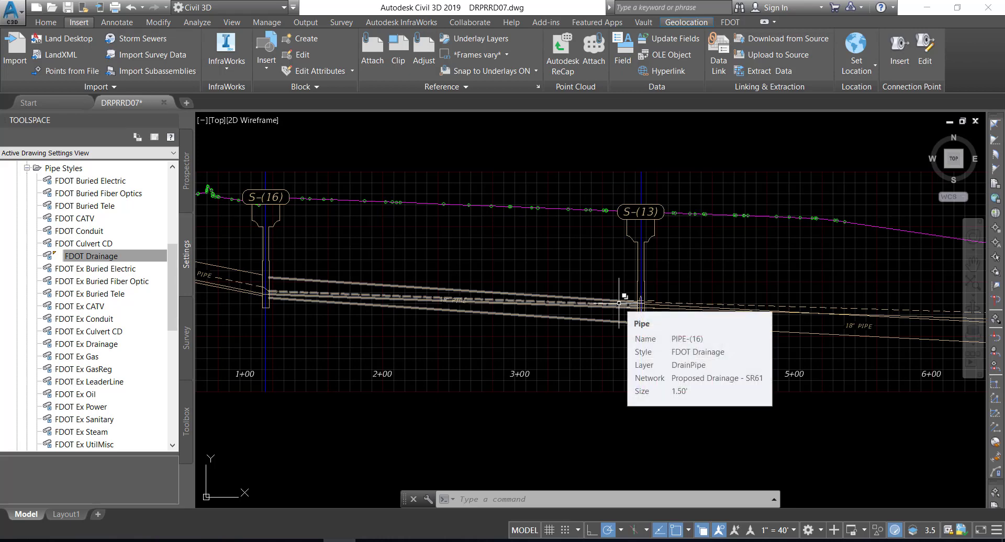
pyautogui.moveTo(566, 280); pyautogui.dragTo(564, 293, button='middle')
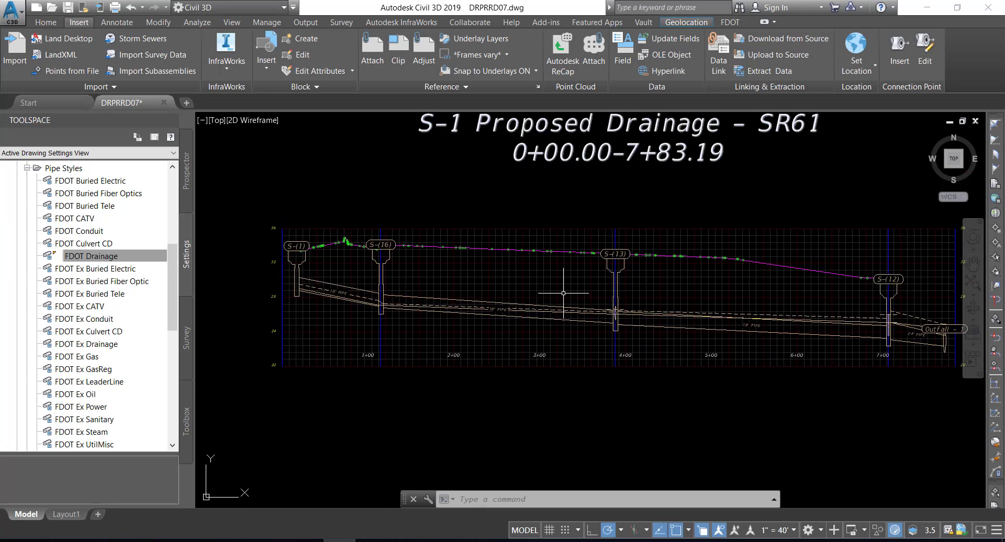